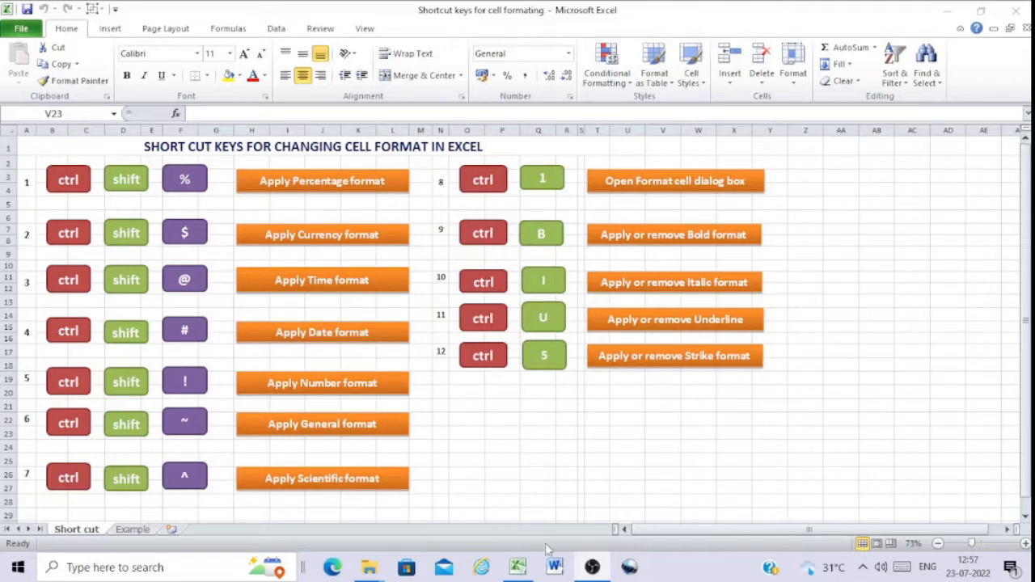
- On the Example sheet, apply the Percentage format to the values in C4:C15
{"action": "left_click", "coordinate": [530, 572]}
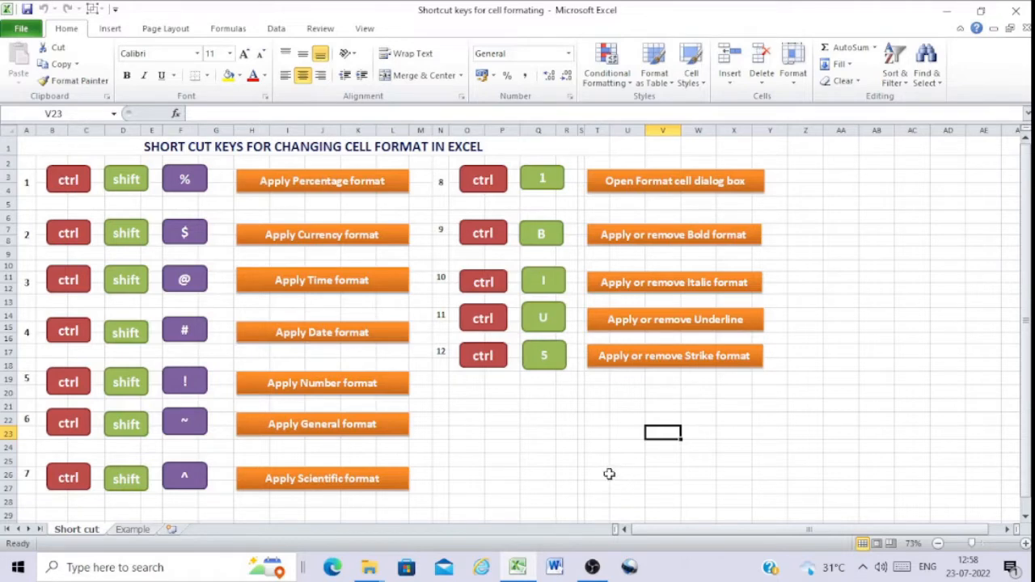
{"action": "left_click", "coordinate": [133, 529]}
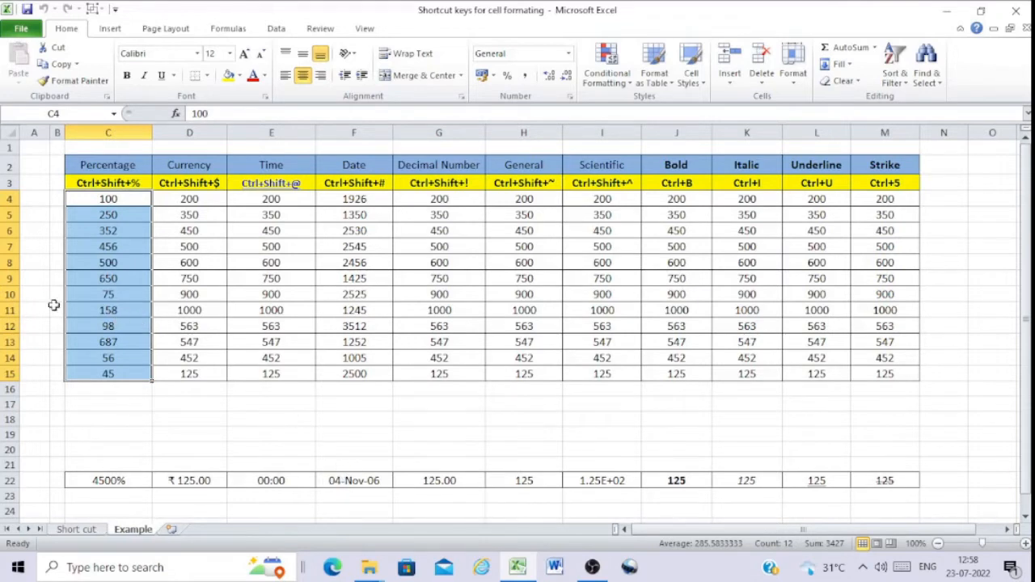
{"action": "left_click", "coordinate": [374, 422]}
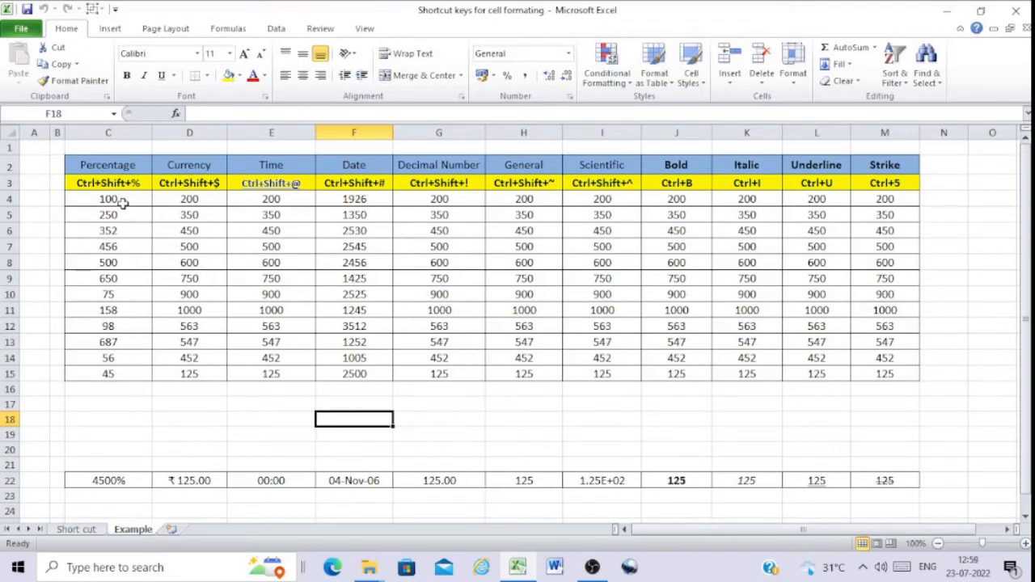
{"action": "left_click_drag", "start_coordinate": [117, 200], "coordinate": [123, 373]}
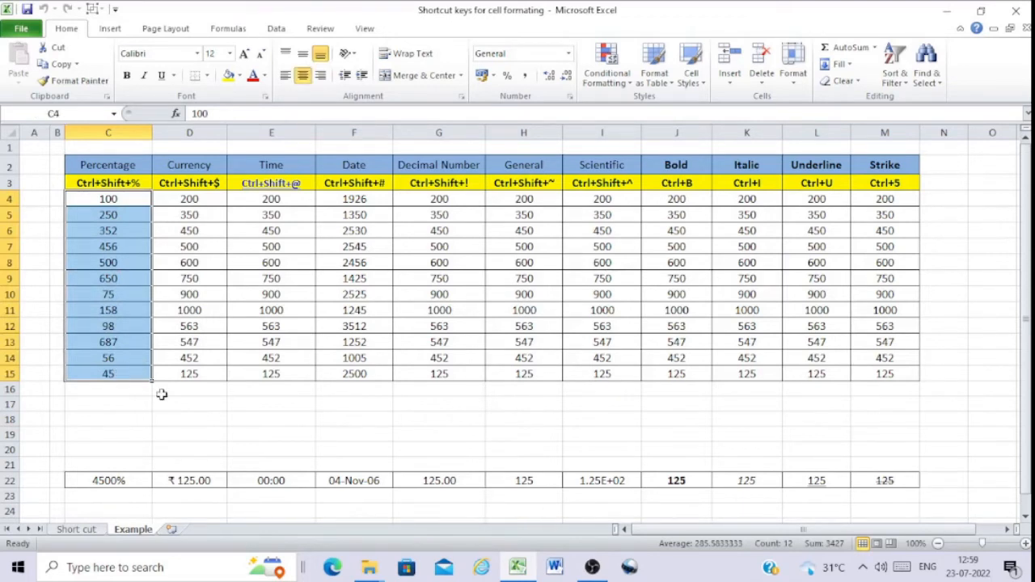
{"action": "key", "text": "ctrl+shift+percent"}
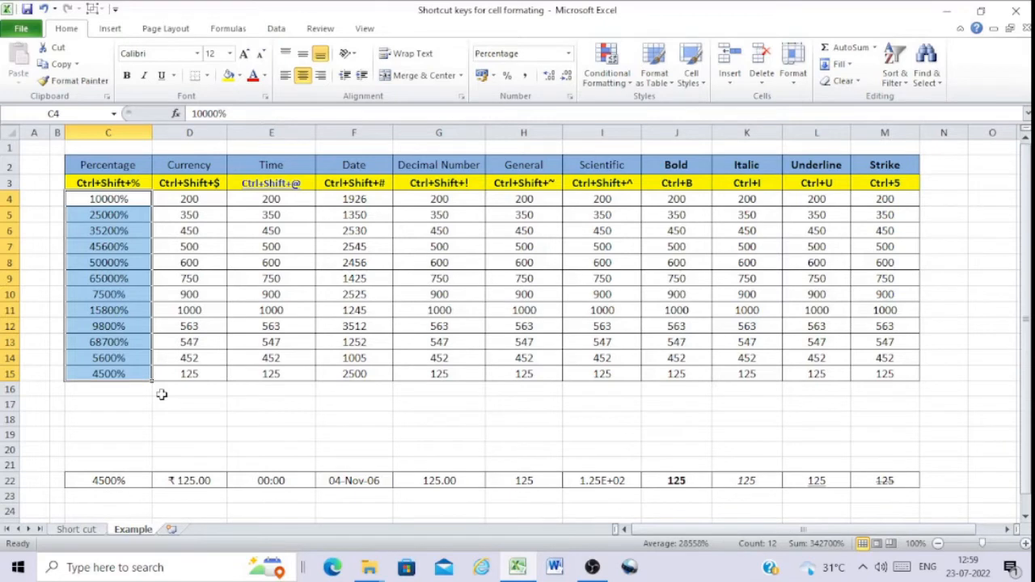
{"action": "left_click", "coordinate": [173, 405]}
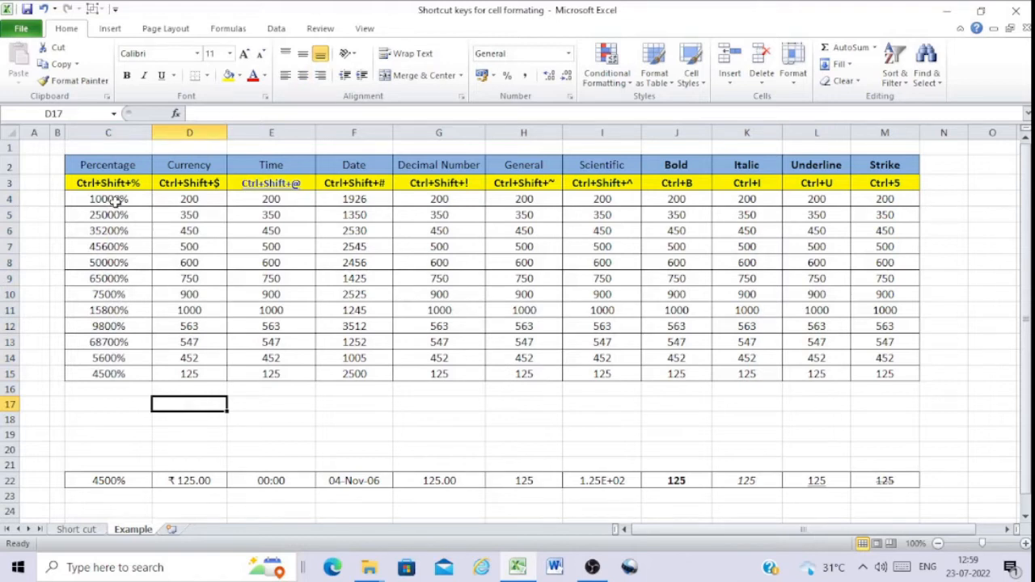
- Apply the Currency format to D4:D15 and the Time format to E4:E15
{"action": "left_click", "coordinate": [195, 199]}
{"action": "left_click_drag", "start_coordinate": [194, 198], "coordinate": [190, 373]}
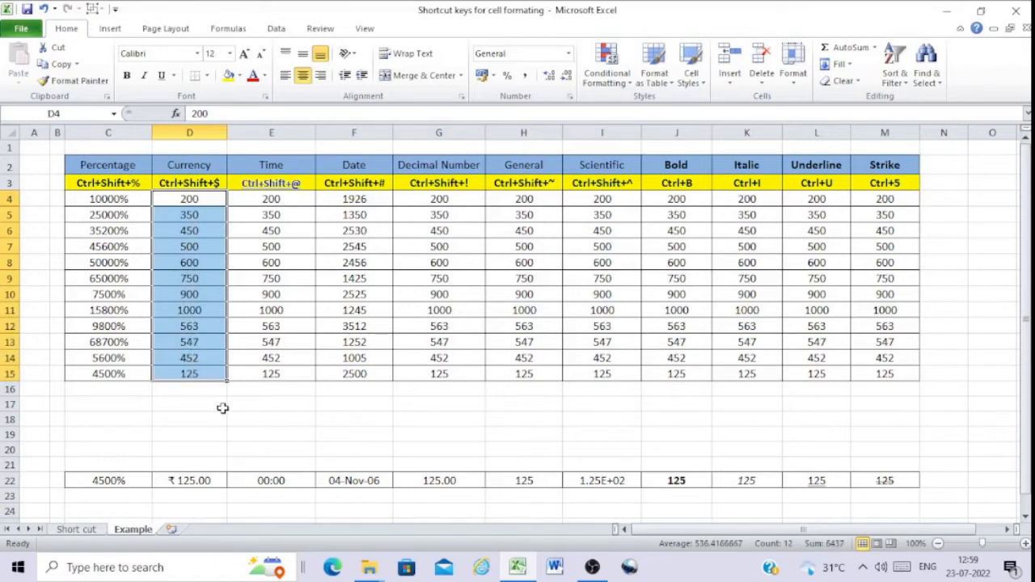
{"action": "key", "text": "ctrl+shift+dollar"}
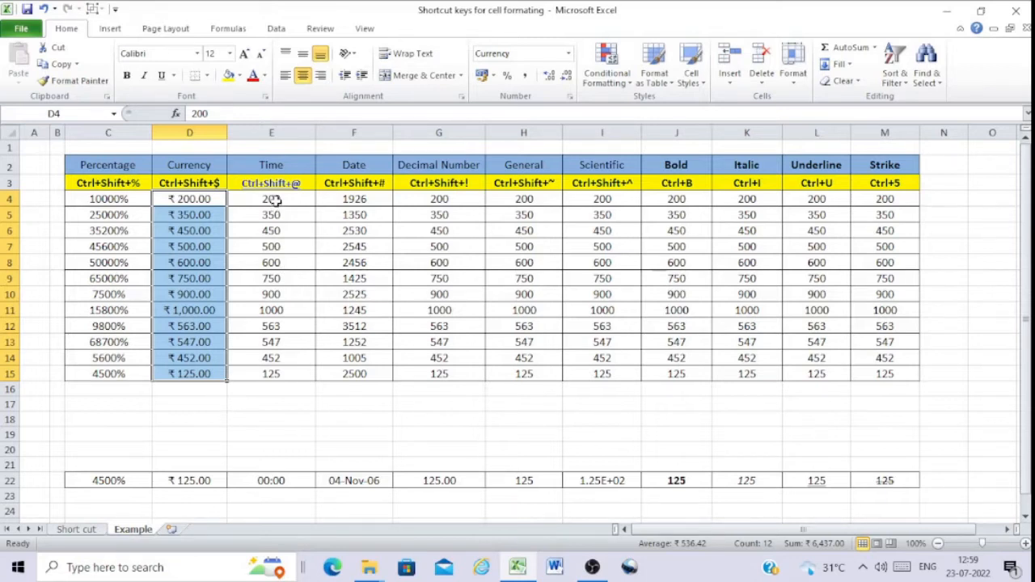
{"action": "left_click_drag", "start_coordinate": [273, 199], "coordinate": [273, 374]}
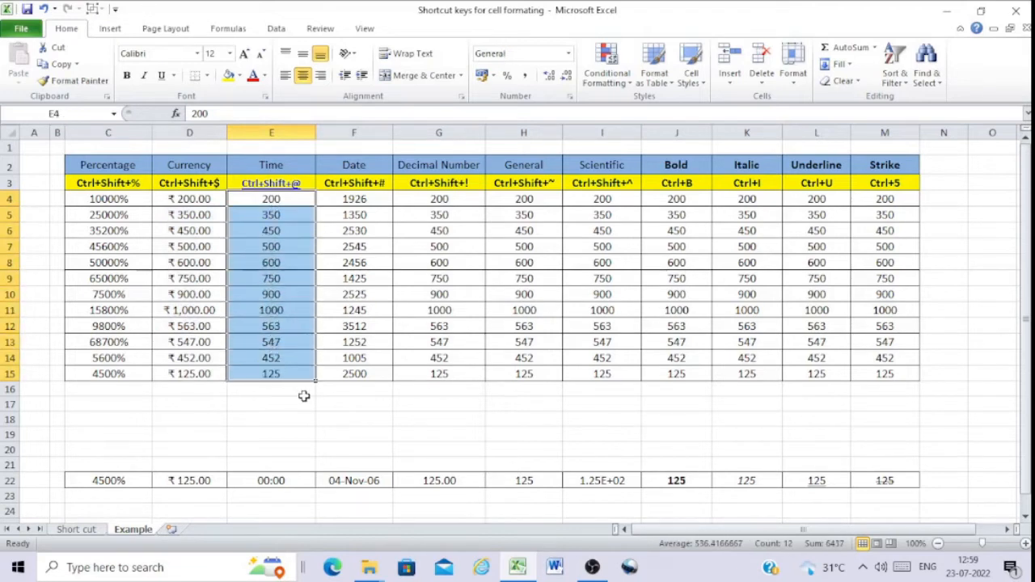
{"action": "key", "text": "ctrl+shift+2"}
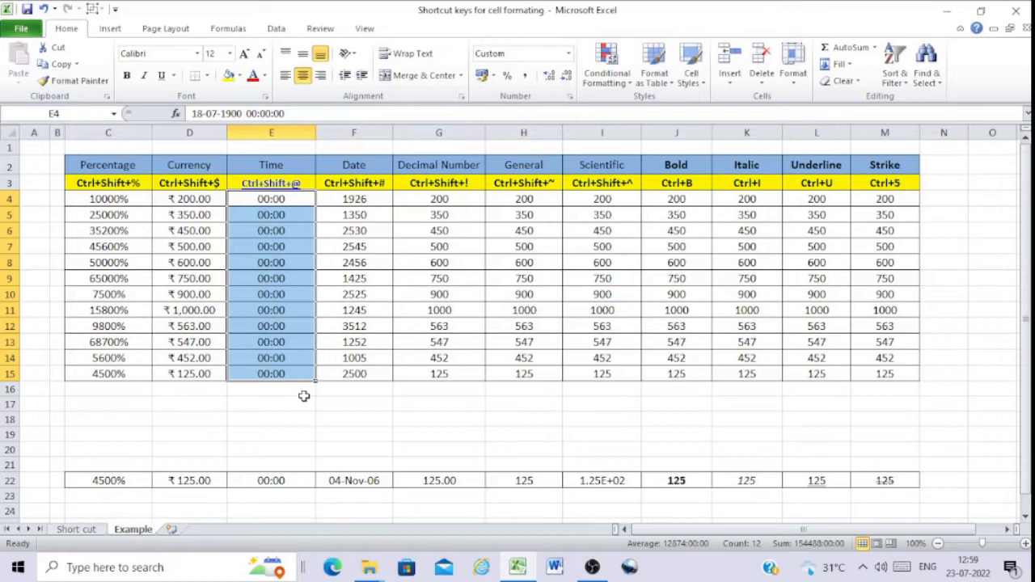
- Apply the Date format to F4:F15 and the two-decimal Number format to G4:G15
{"action": "left_click", "coordinate": [359, 199]}
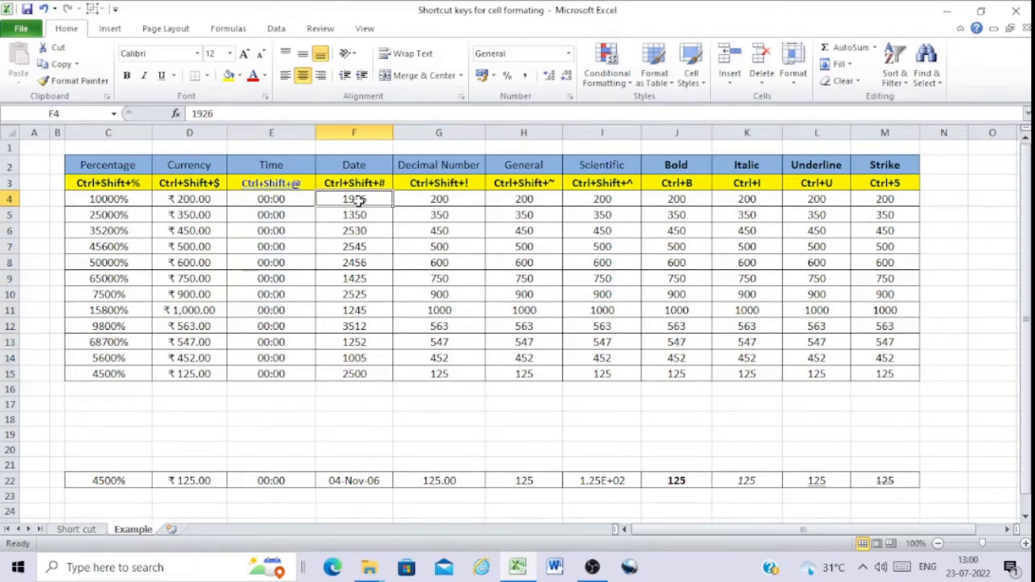
{"action": "left_click_drag", "start_coordinate": [359, 202], "coordinate": [360, 374]}
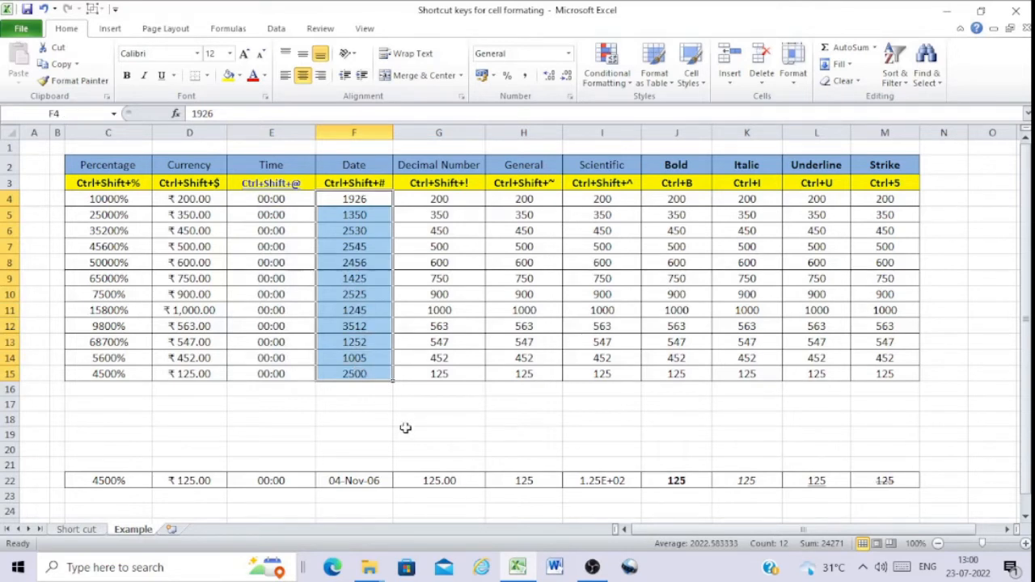
{"action": "key", "text": "ctrl+shift+numbersign"}
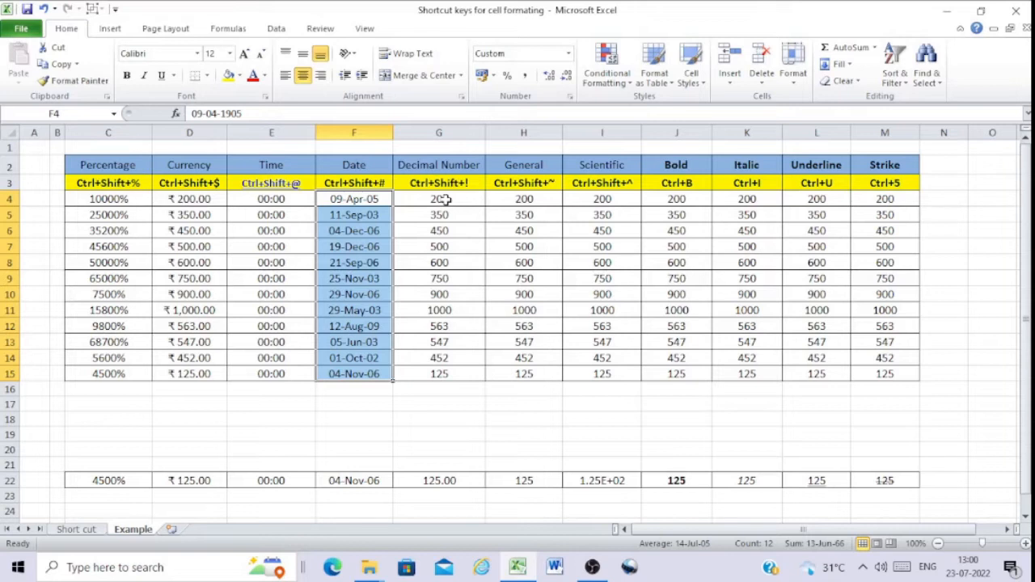
{"action": "left_click_drag", "start_coordinate": [444, 199], "coordinate": [447, 371]}
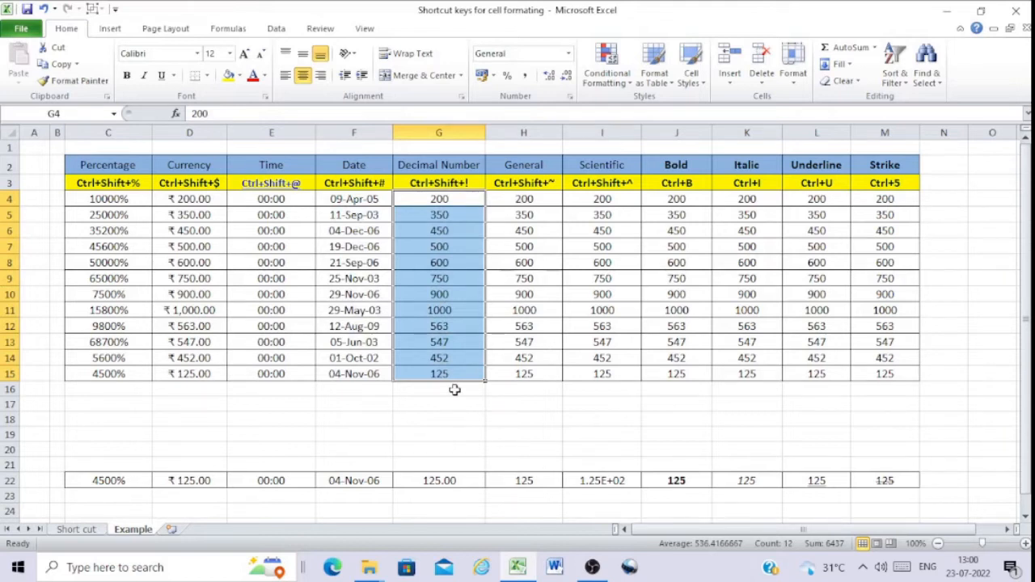
{"action": "key", "text": "ctrl+shift+exclam"}
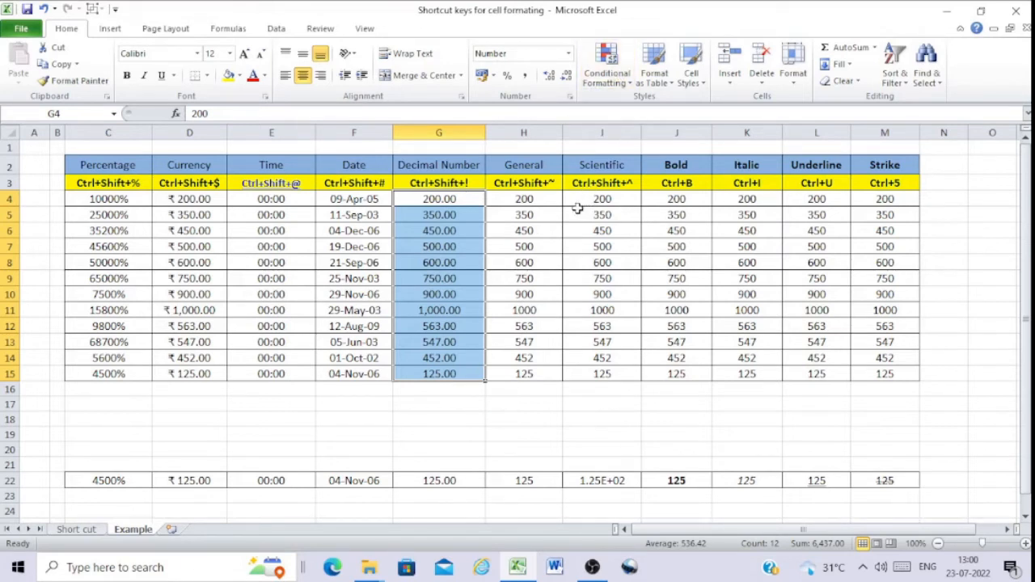
- Apply the General format to H4:H15 and the Scientific format to I4:I15
{"action": "left_click", "coordinate": [532, 198]}
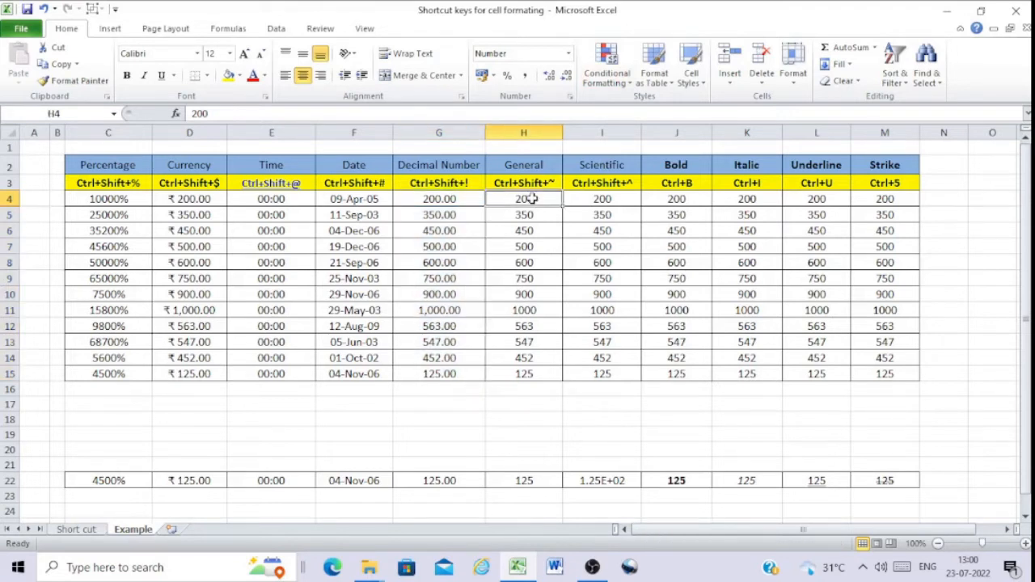
{"action": "left_click_drag", "start_coordinate": [532, 198], "coordinate": [529, 369]}
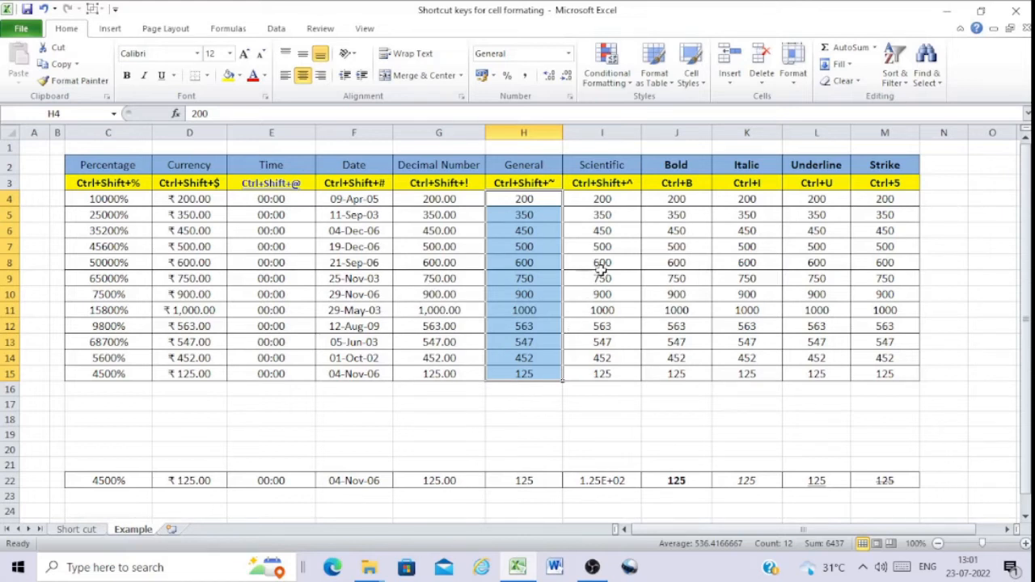
{"action": "left_click_drag", "start_coordinate": [603, 201], "coordinate": [612, 374]}
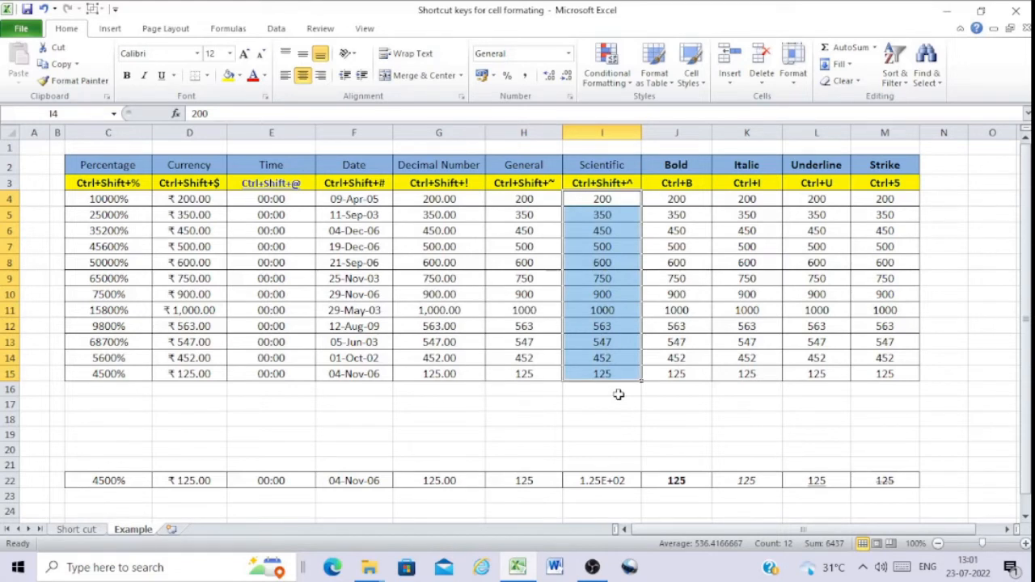
{"action": "key", "text": "ctrl+shift+asciicircum"}
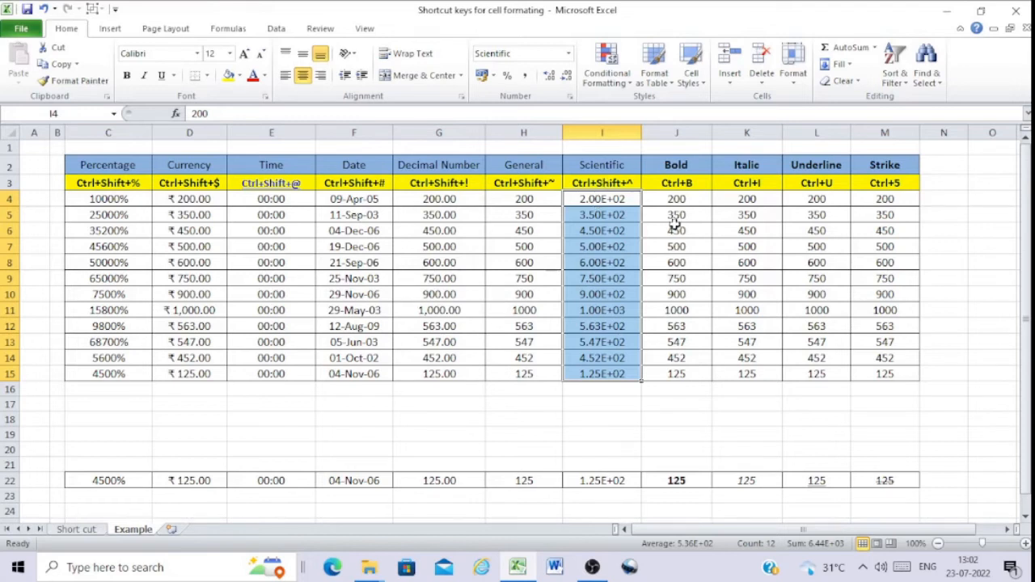
- Apply bold to the values in J4:J15, then remove the bold formatting again
{"action": "left_click_drag", "start_coordinate": [684, 199], "coordinate": [684, 374]}
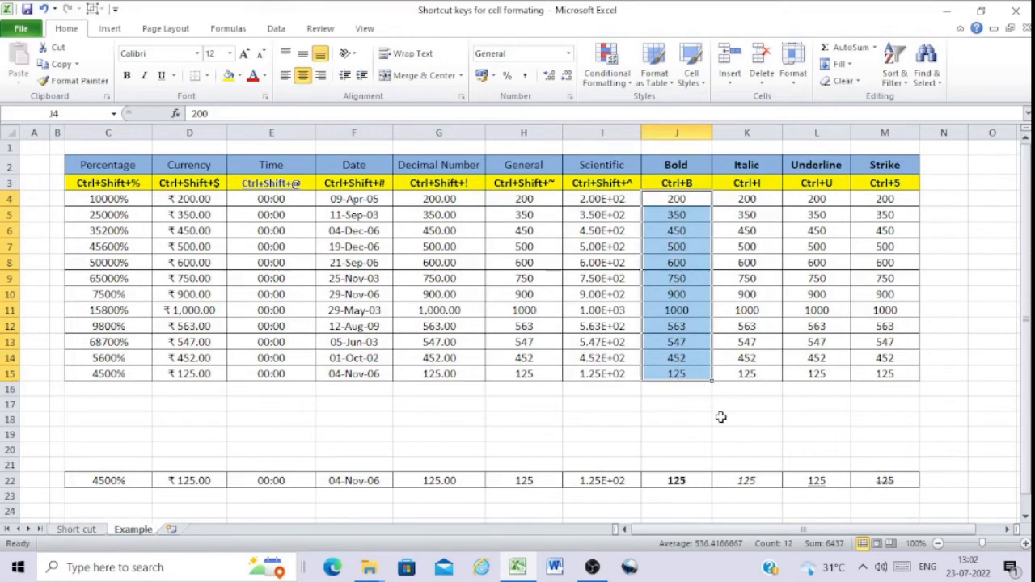
{"action": "key", "text": "ctrl+b"}
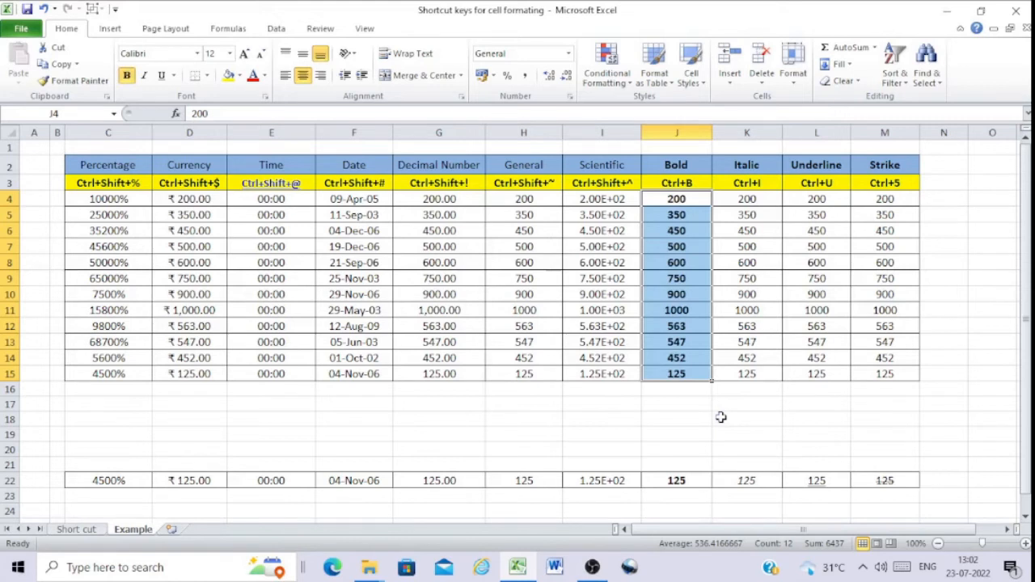
{"action": "key", "text": "ctrl+b"}
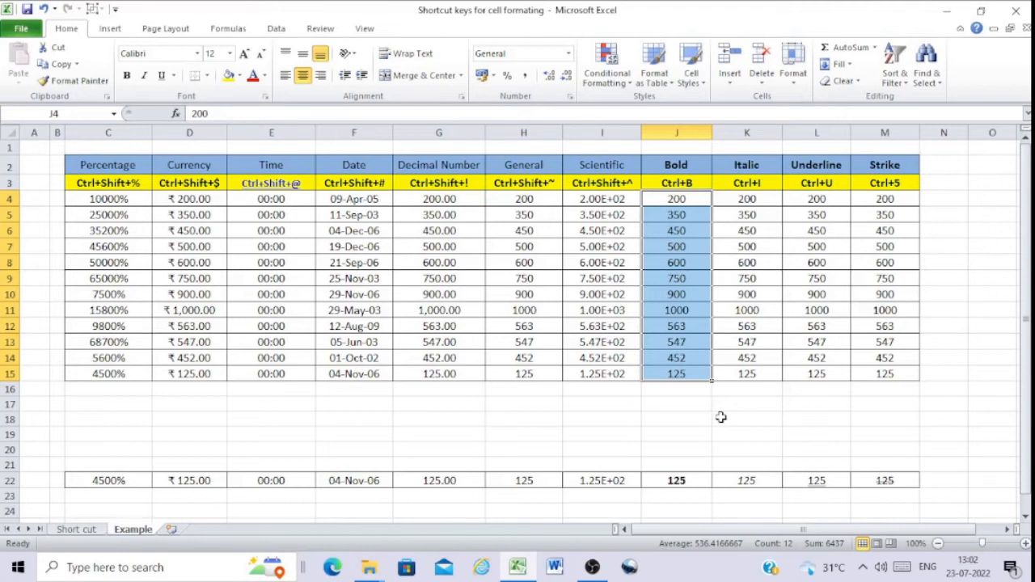
- Apply italic to the values in K4:K15, then remove the italic formatting again
{"action": "left_click_drag", "start_coordinate": [749, 199], "coordinate": [756, 369]}
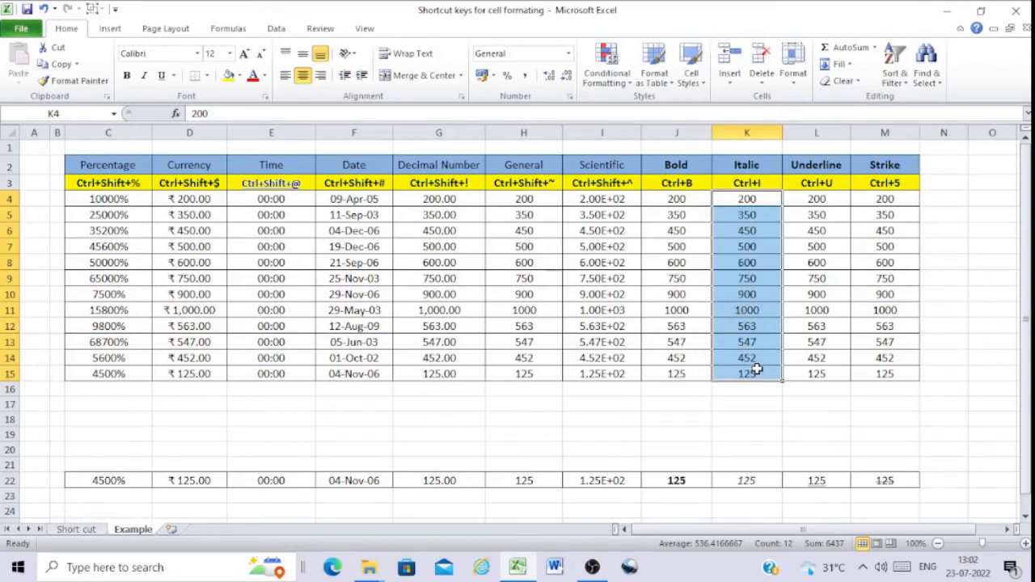
{"action": "key", "text": "ctrl+i"}
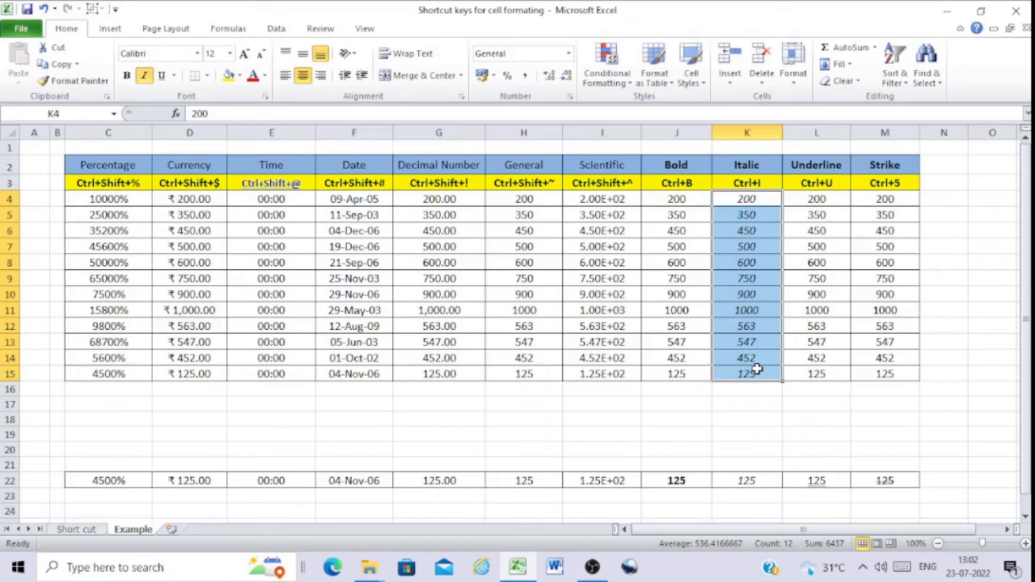
{"action": "key", "text": "ctrl+i"}
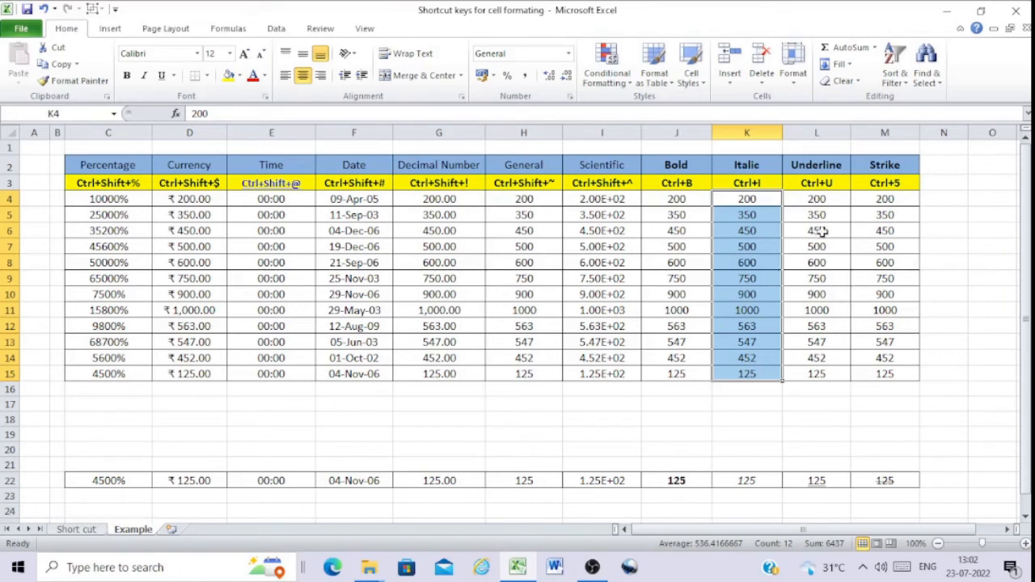
- Underline the values in L4:L15, then remove the underline again
{"action": "left_click_drag", "start_coordinate": [817, 200], "coordinate": [822, 381]}
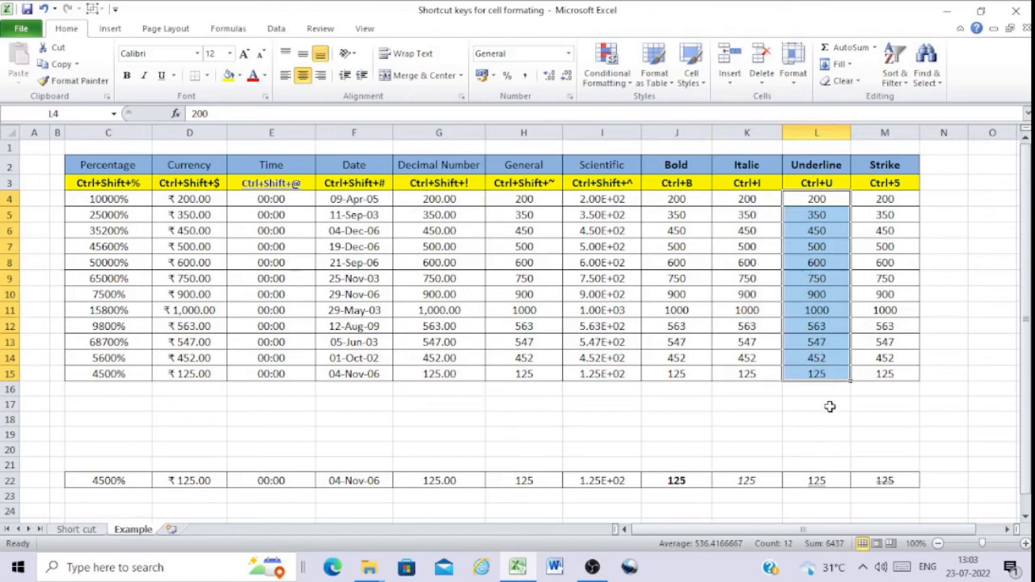
{"action": "key", "text": "ctrl+u"}
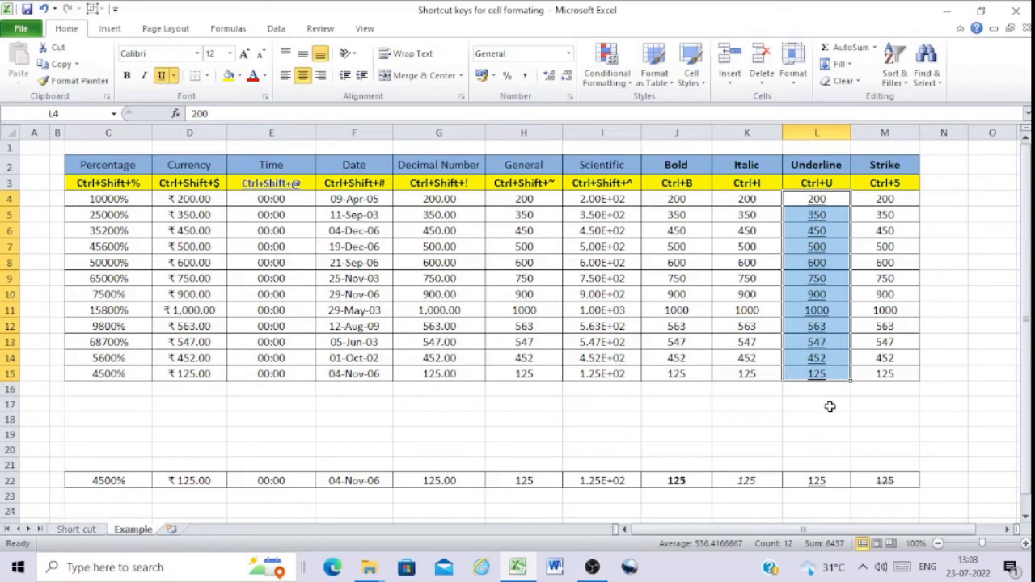
{"action": "key", "text": "ctrl+u"}
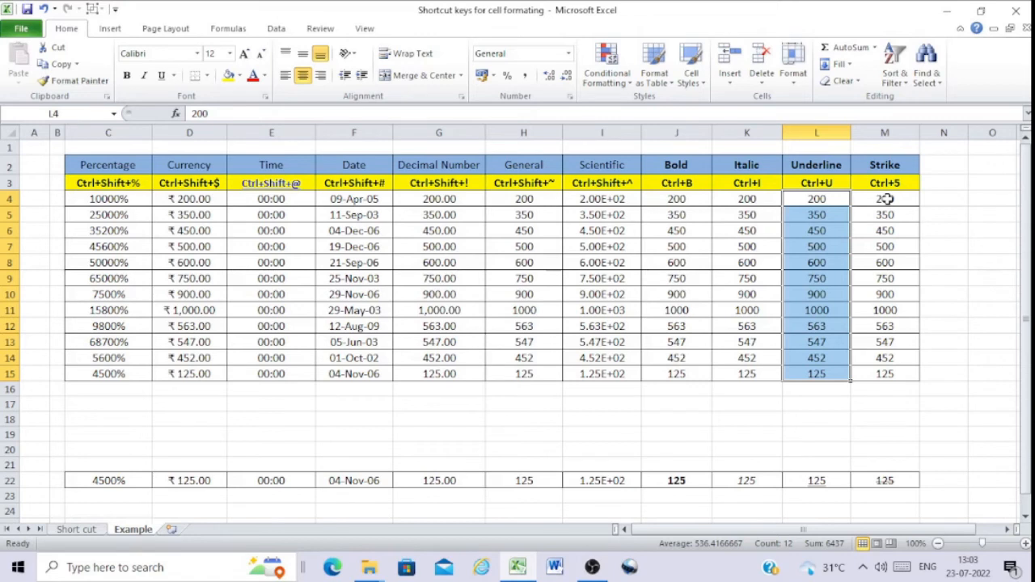
- Apply strikethrough to the values in M4:M15, then remove the strikethrough again
{"action": "left_click_drag", "start_coordinate": [888, 199], "coordinate": [886, 373]}
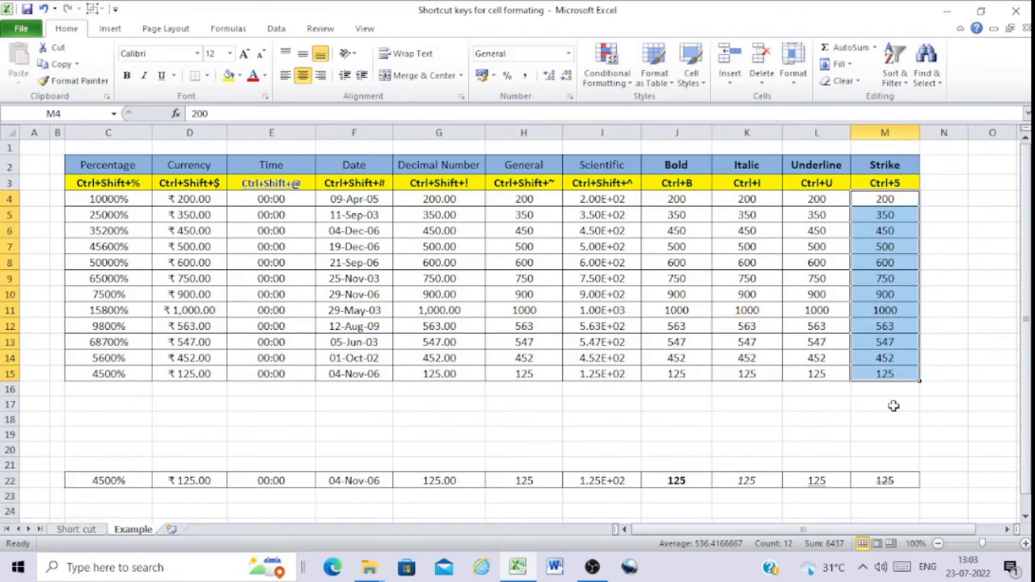
{"action": "key", "text": "ctrl+5"}
{"action": "key", "text": "ctrl+5"}
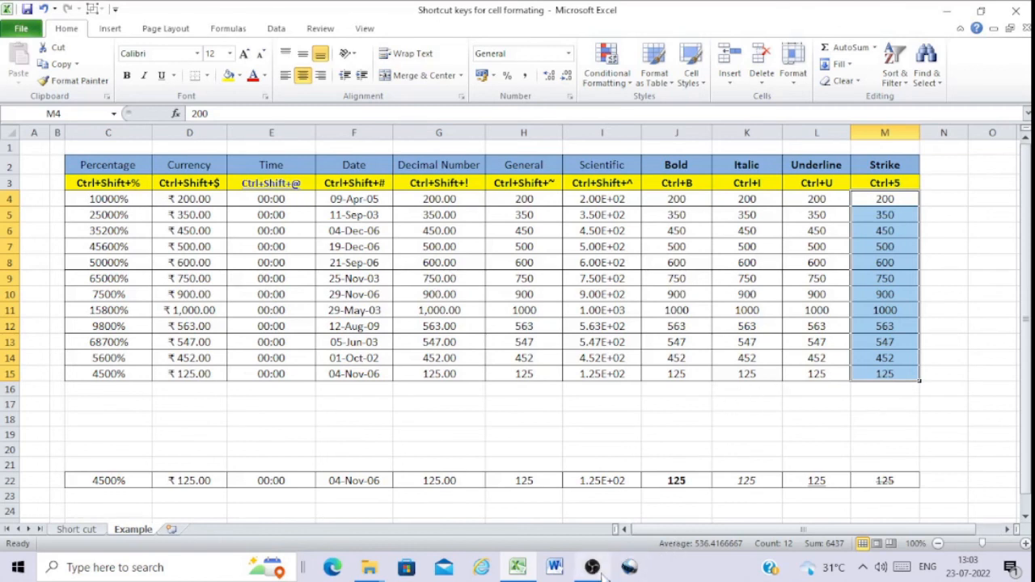
{"action": "mouse_move", "coordinate": [603, 575]}
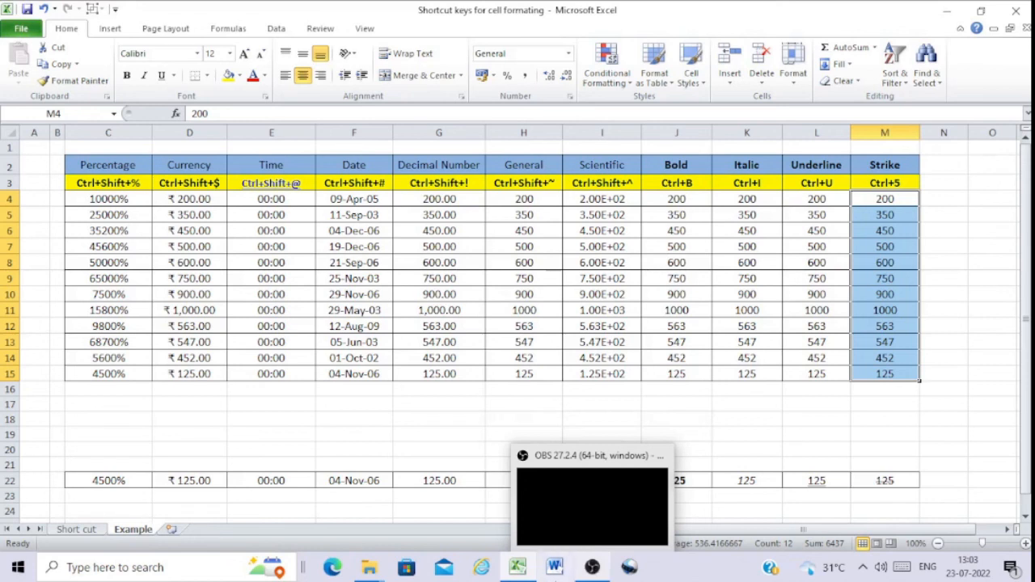
{"action": "left_click", "coordinate": [597, 571]}
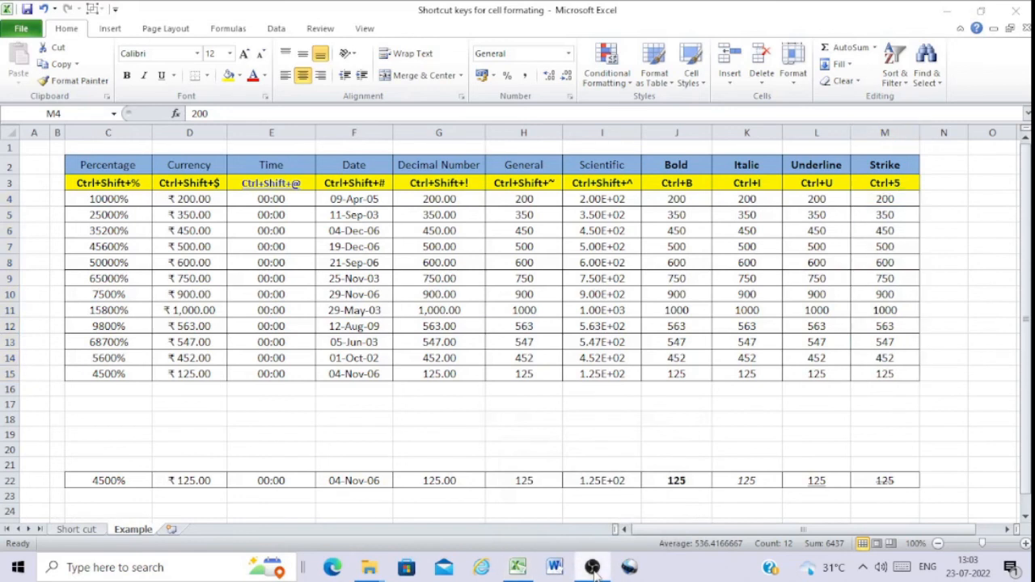